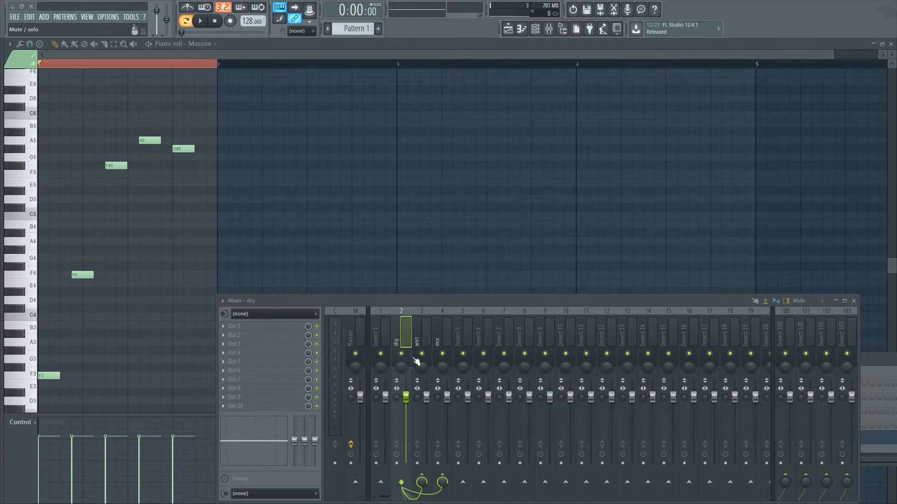
Move the mixer clear of the lower edge and audition the pattern with the wet track muted.
drag(423, 301, 413, 215)
key(space)
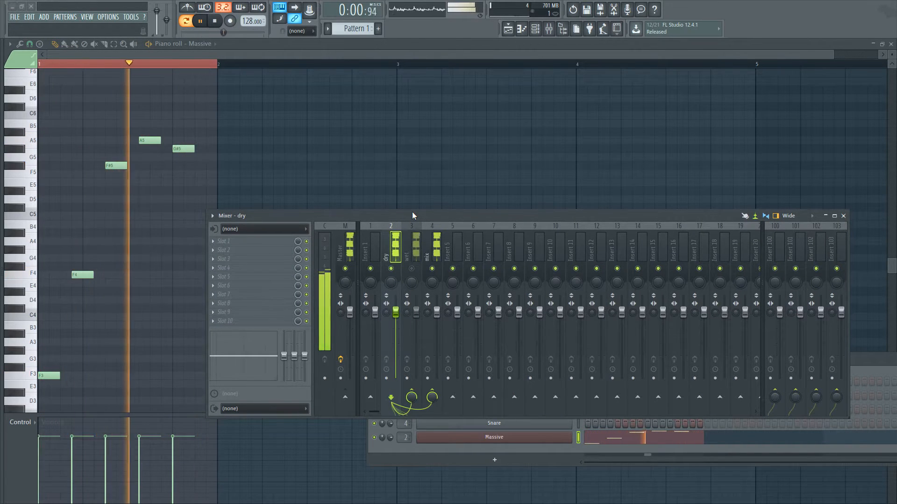
key(space)
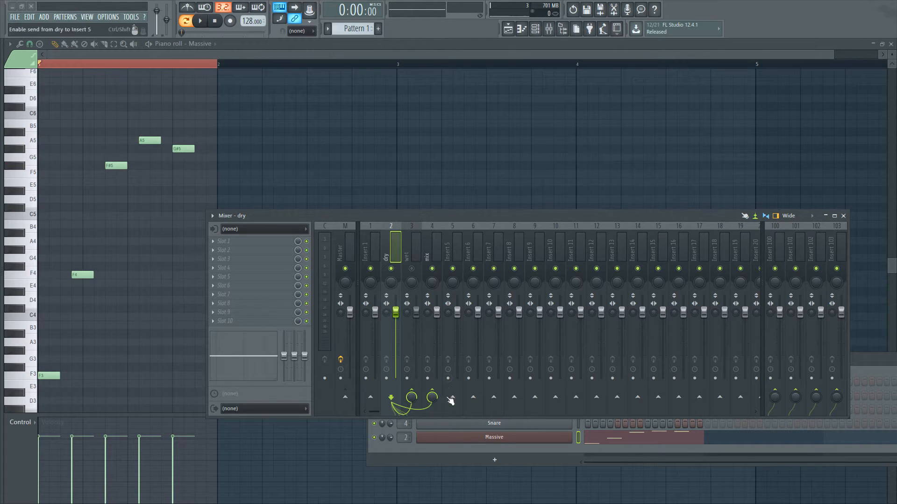
Examine the routing of the dry, wet and mix tracks in the mixer.
click(411, 269)
click(415, 249)
click(433, 252)
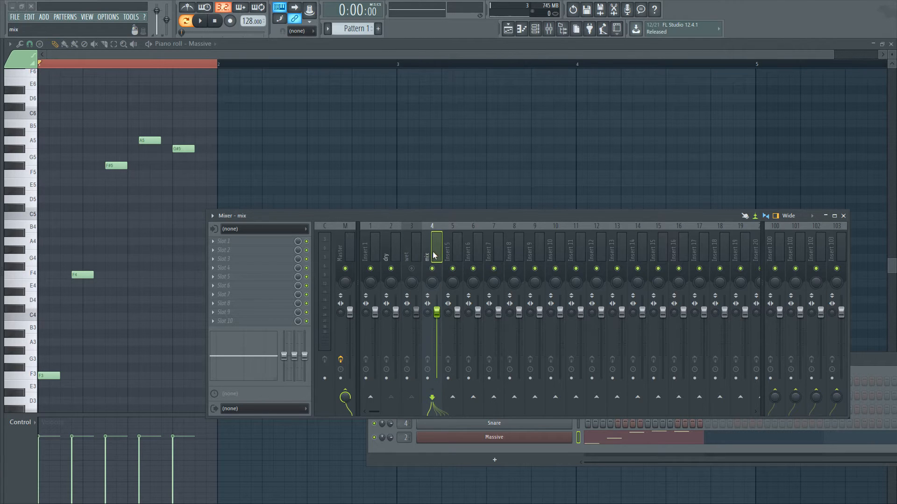
click(393, 251)
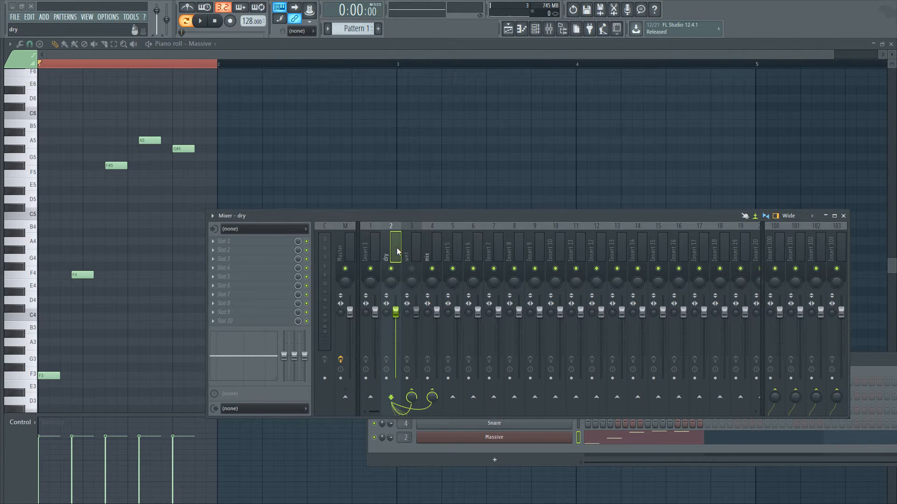
key(Right)
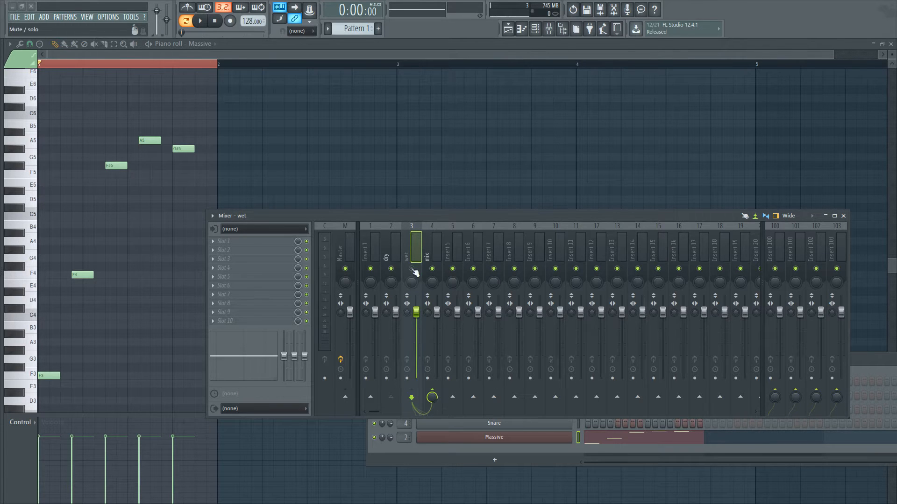
click(433, 256)
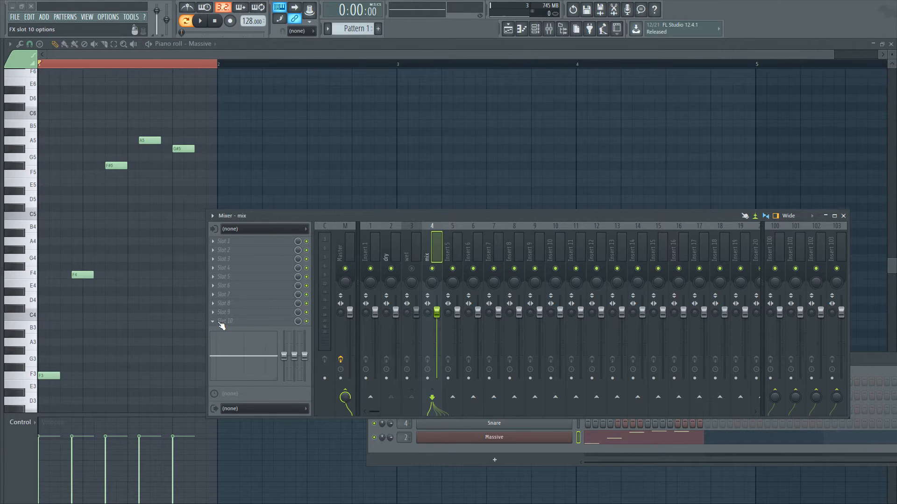
Unmute the wet mixer track and load FabFilter Pro-C 2 into its slot 10.
click(398, 240)
click(415, 272)
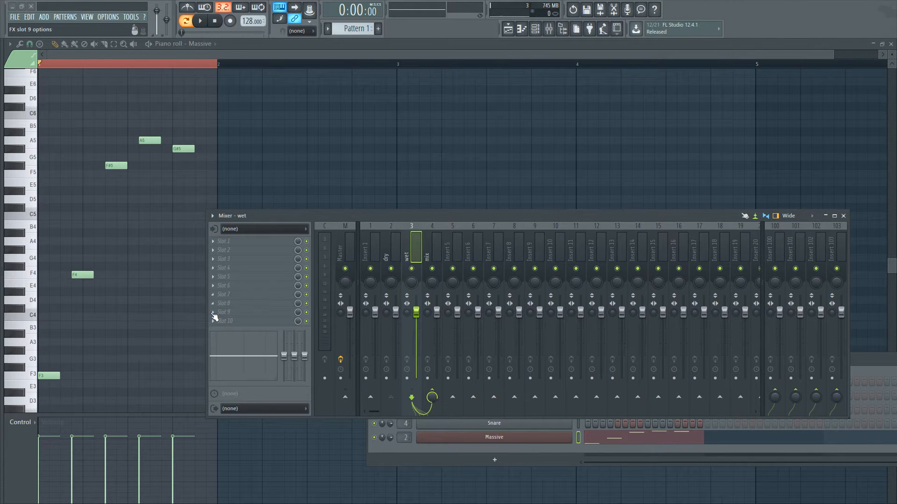
click(214, 322)
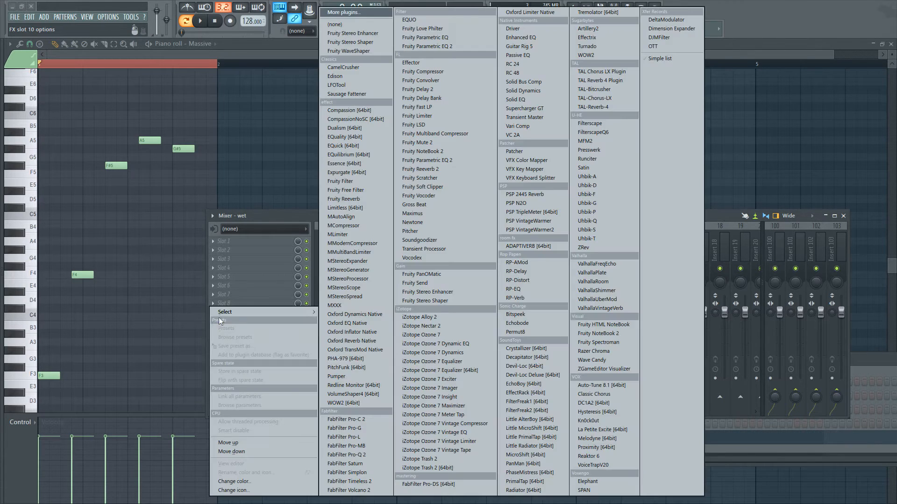
click(350, 418)
drag(444, 218, 430, 295)
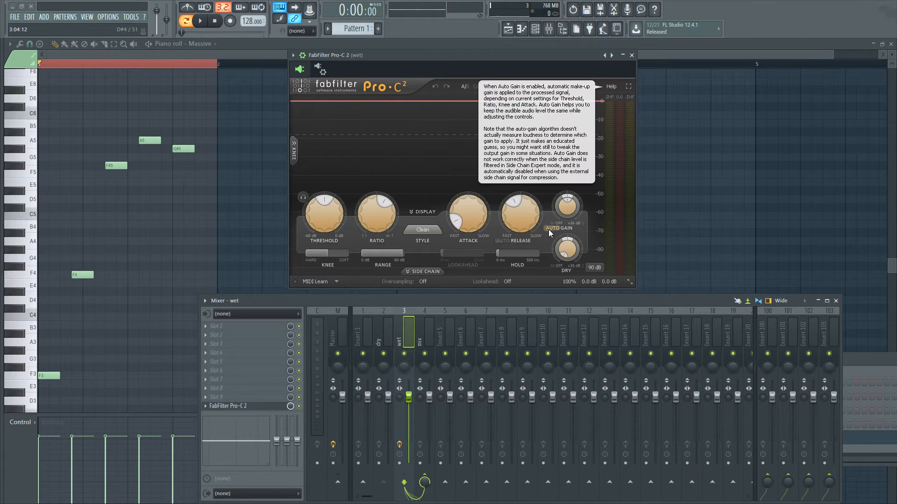
Check the dry track's sends in the mixer and return to the wet track.
click(384, 335)
drag(408, 301, 431, 186)
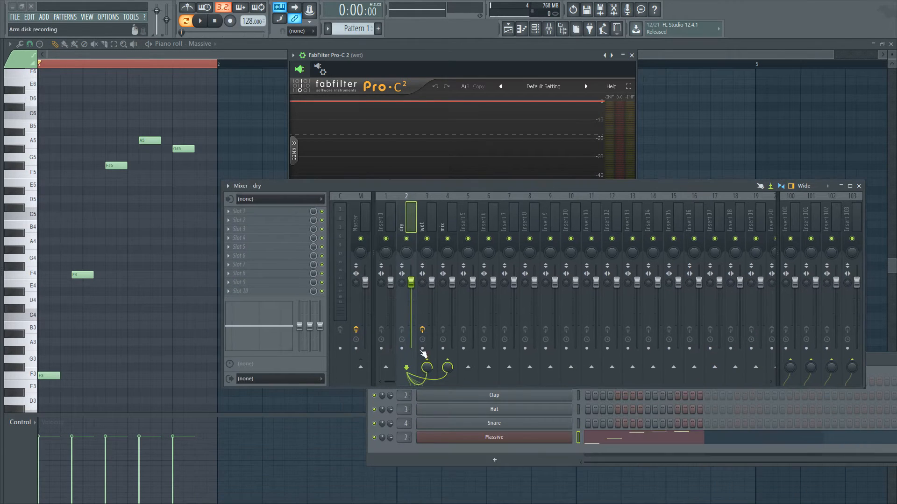
click(430, 218)
drag(433, 188, 411, 384)
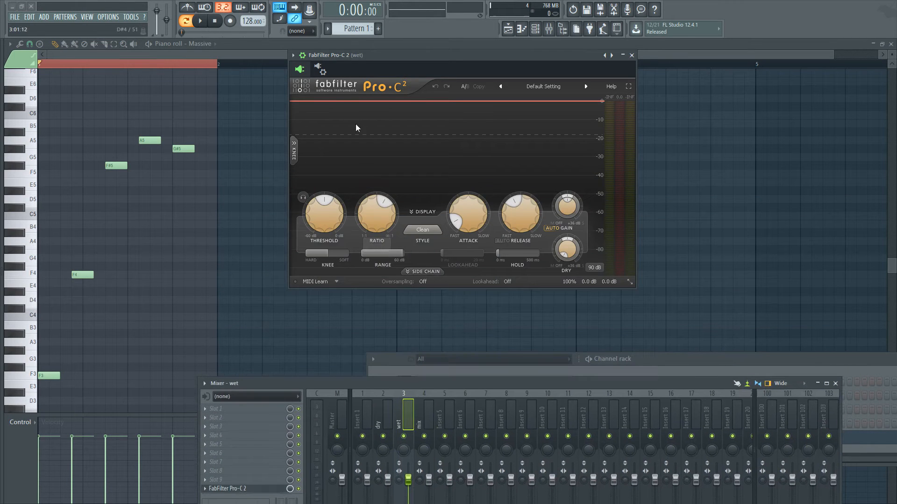
Assign the dry track to Pro-C 2's Stereo Side Chain input in the plugin's processing connections.
click(321, 70)
click(332, 87)
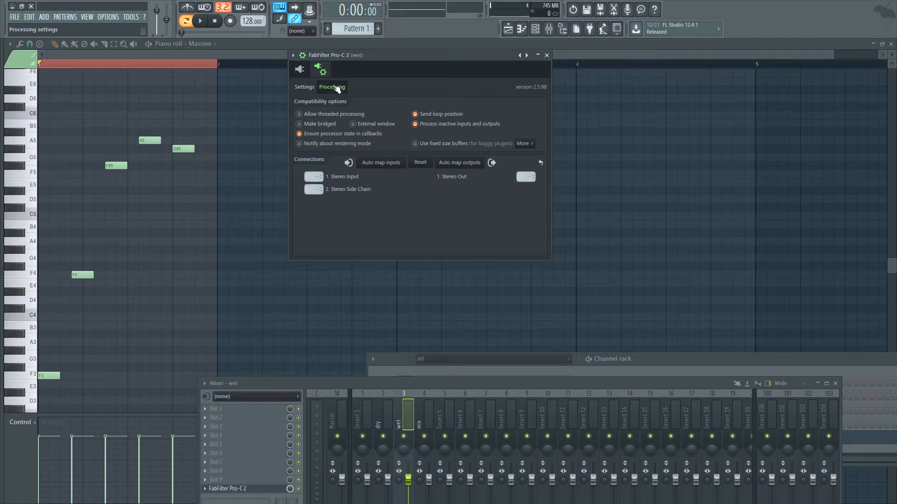
click(314, 190)
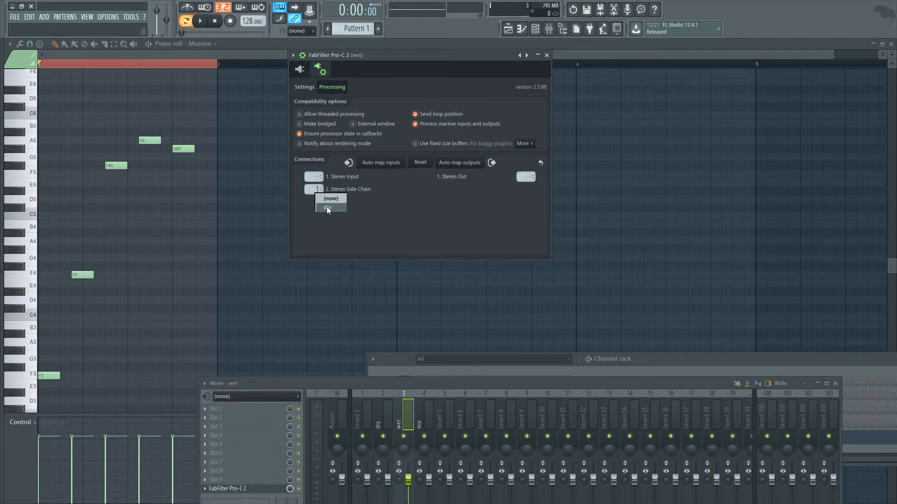
click(327, 207)
click(299, 70)
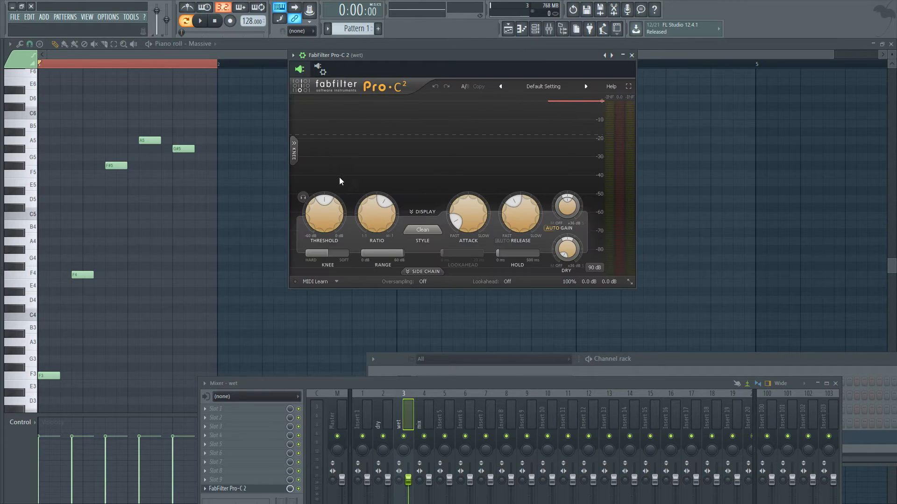
Disable Pro-C 2's auto gain and set its side chain source to the external input.
click(548, 228)
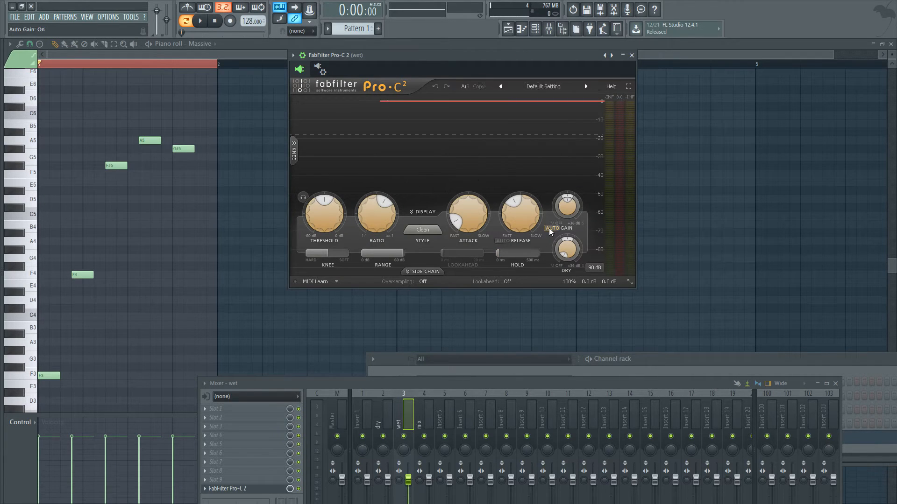
click(426, 270)
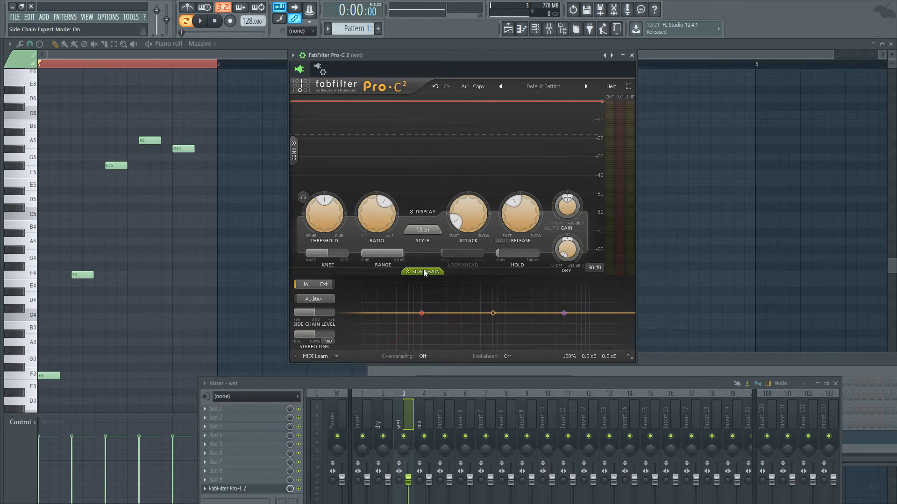
click(318, 284)
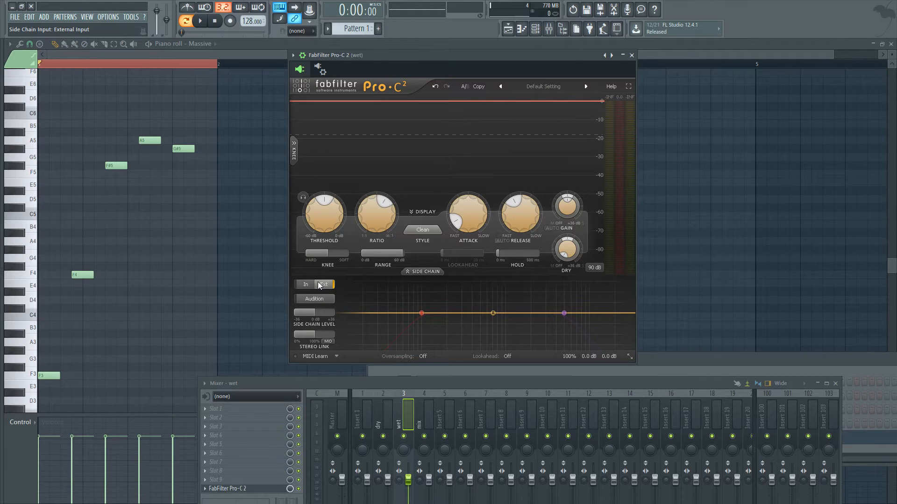
click(421, 230)
click(427, 214)
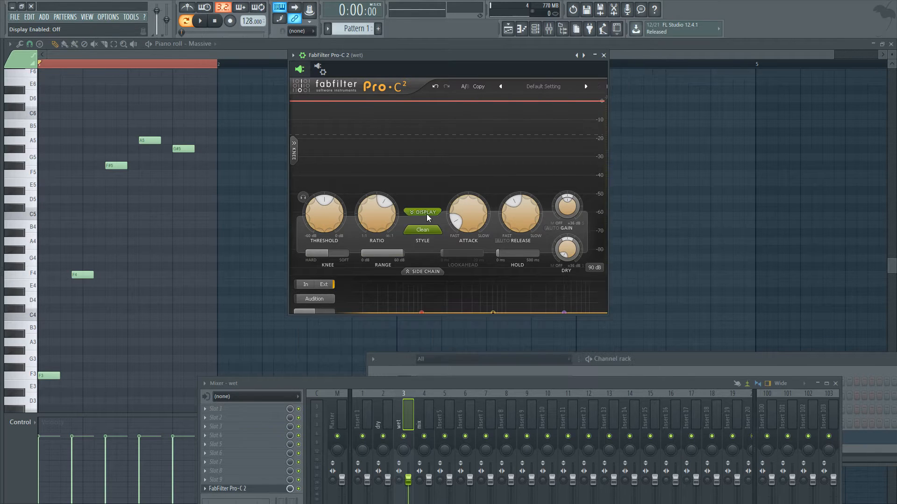
click(427, 214)
click(433, 223)
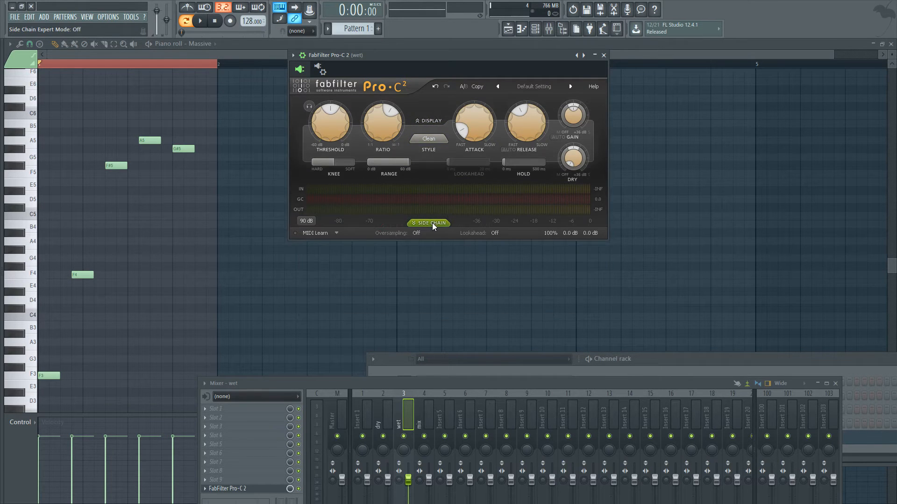
click(433, 223)
click(431, 139)
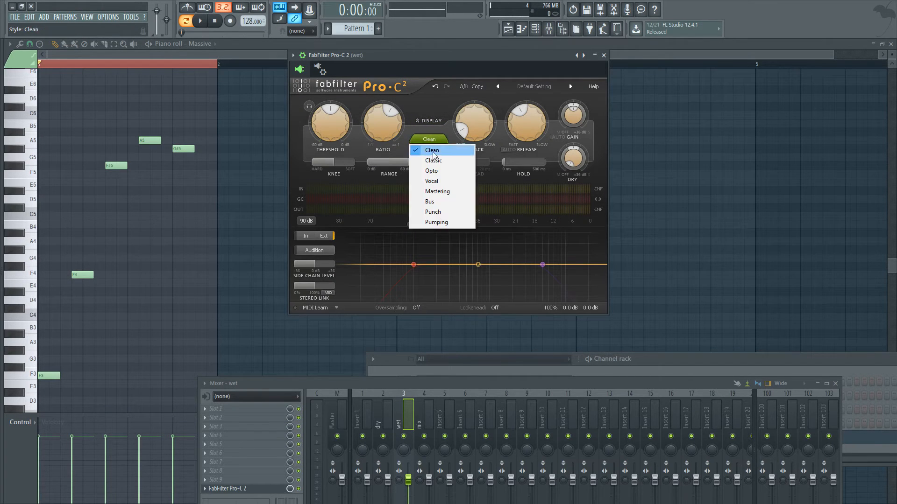
click(434, 123)
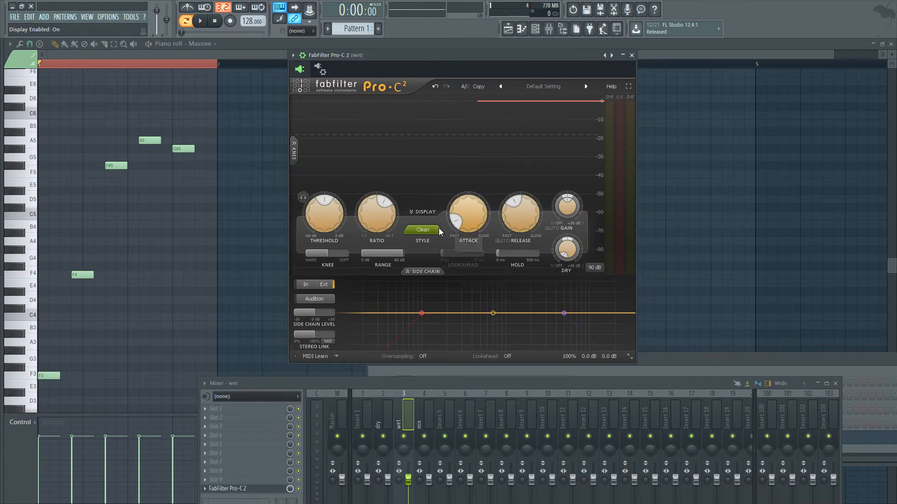
Configure Pro-C 2 with 0.005 ms attack, 61 ms release, maximum ratio and a threshold of about -32 dB.
mouse_move(471, 224)
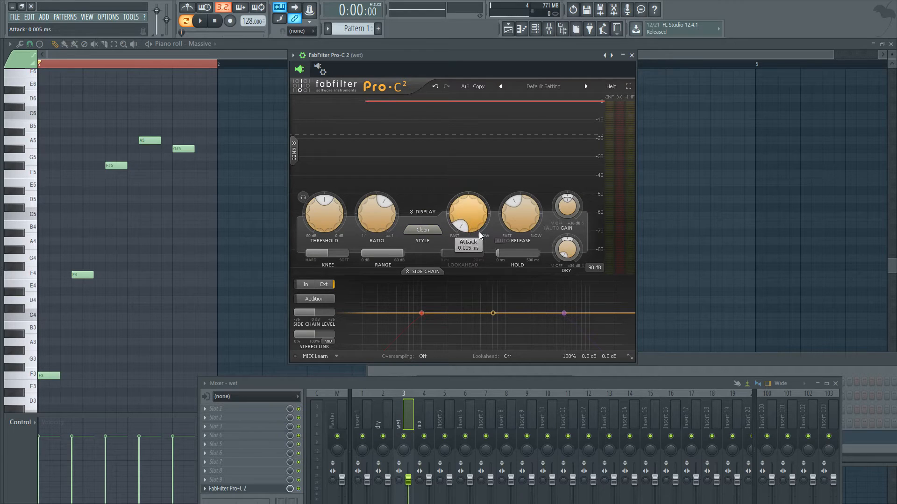
drag(516, 210, 512, 246)
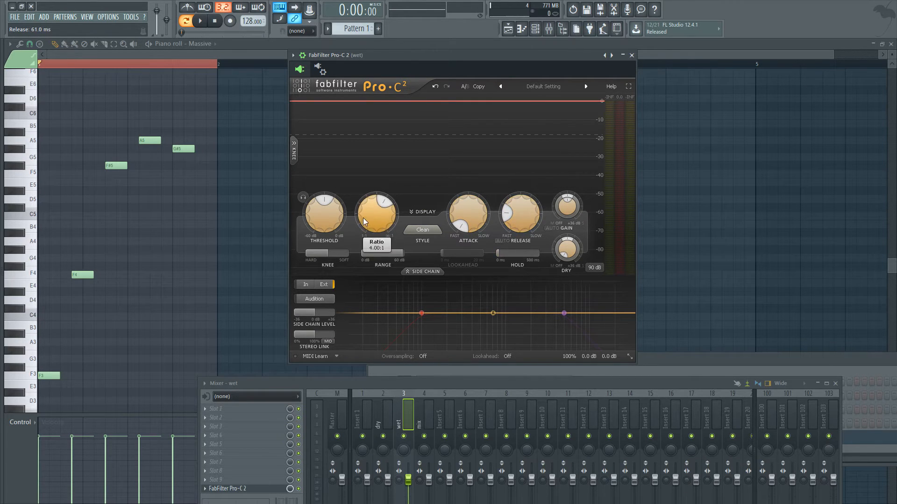
drag(363, 218, 377, 119)
drag(324, 213, 337, 273)
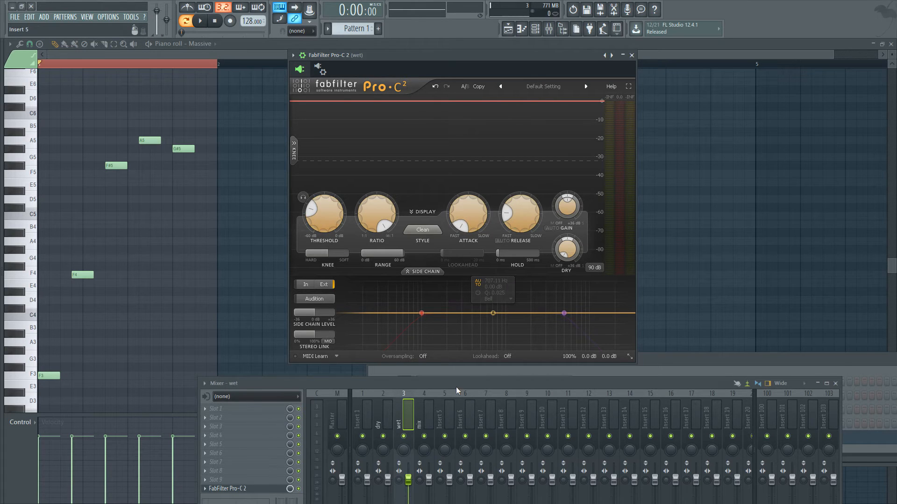
With Pro-C 2 bypassed, load Fruity Reeverb into slot 6 of the wet track, set to 0% dry and 100% reverb.
drag(455, 387, 483, 357)
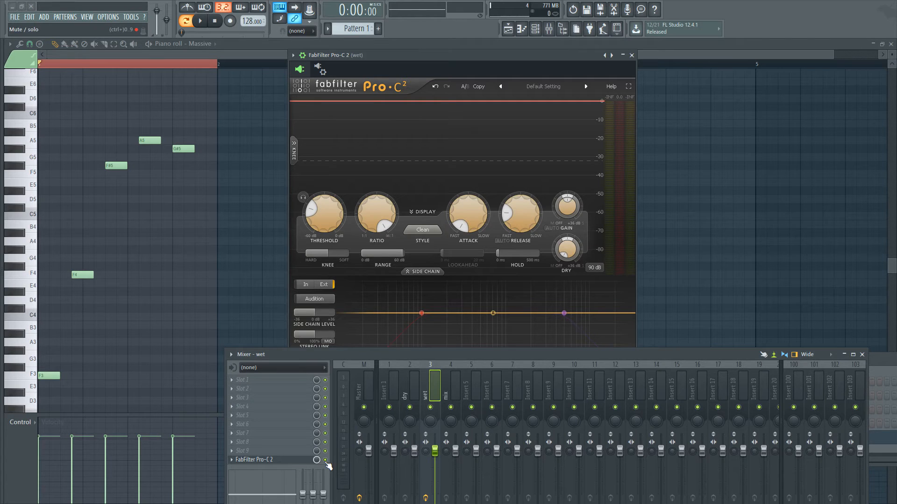
click(236, 426)
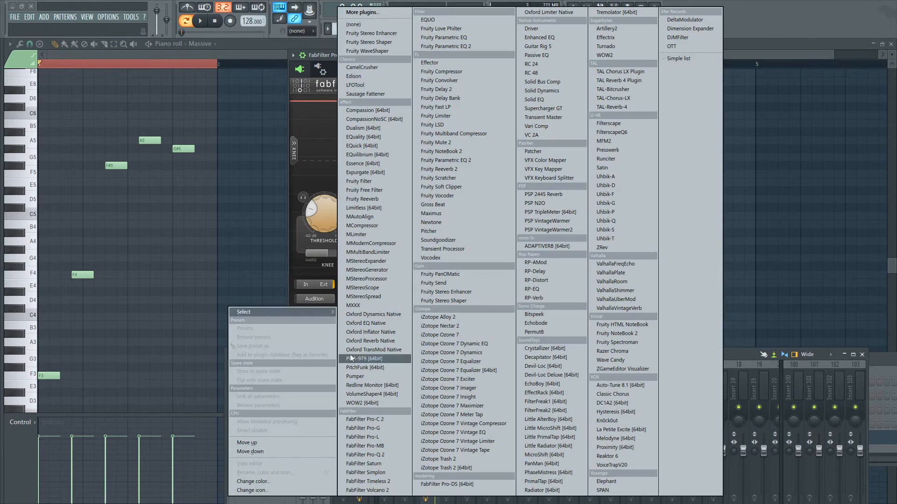
click(393, 199)
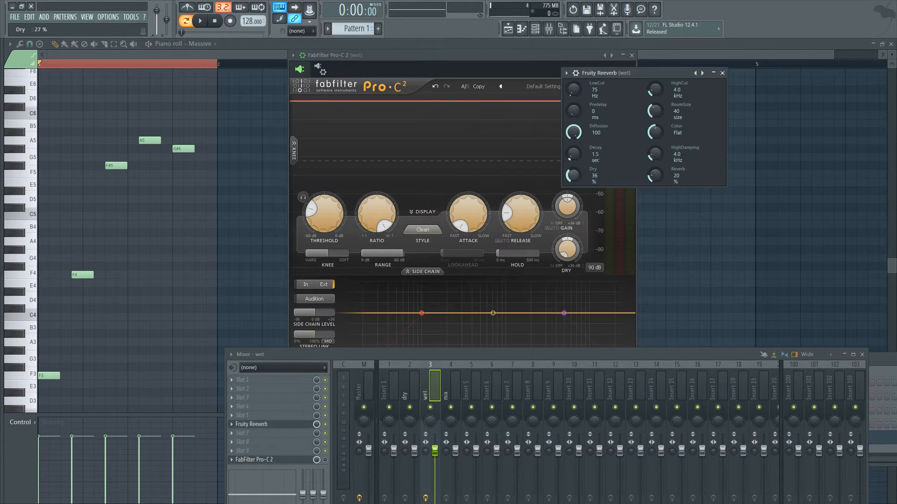
drag(655, 176, 655, 138)
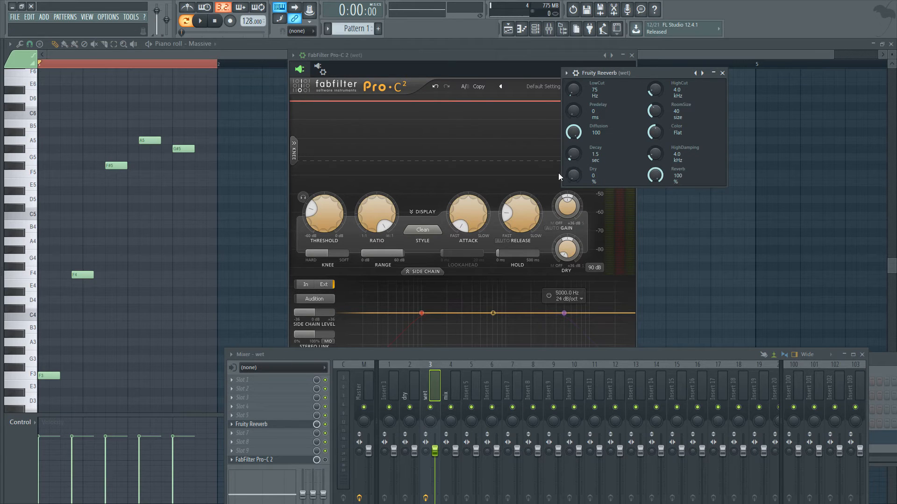
Audition the pattern with the uncompressed reverb and set the reverb's LowCut to 183 Hz.
key(space)
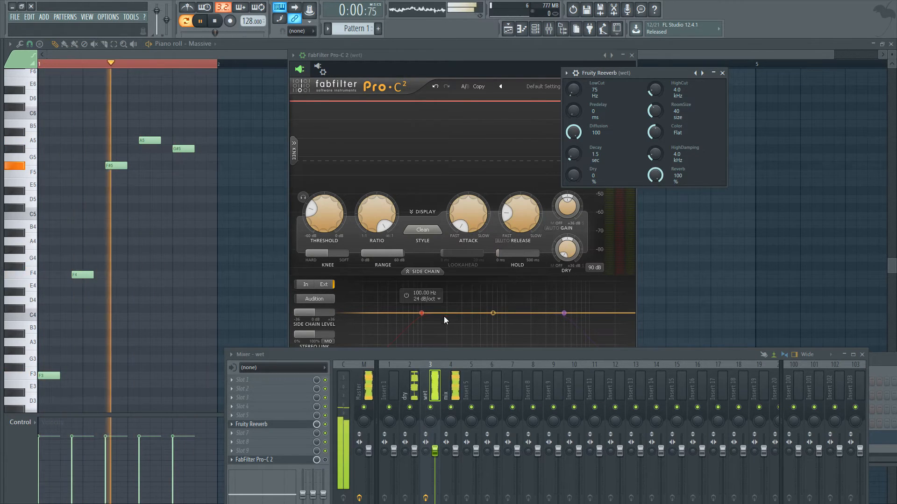
key(space)
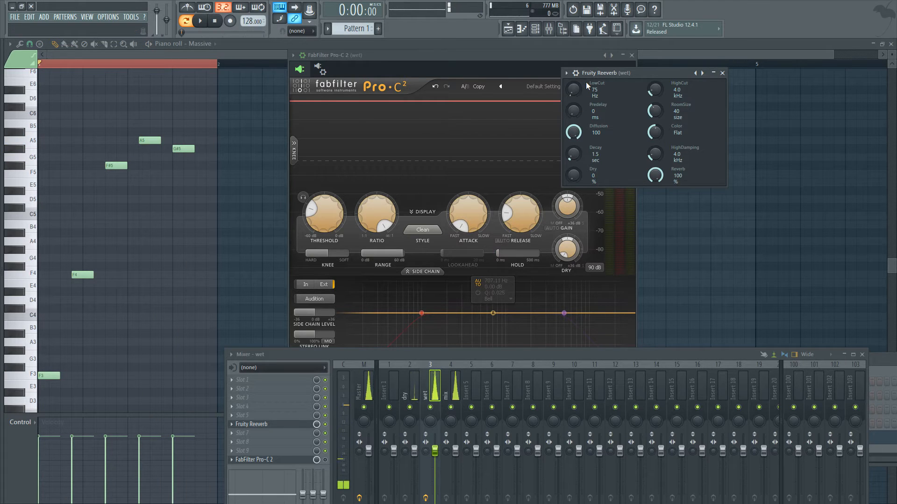
drag(573, 90, 573, 87)
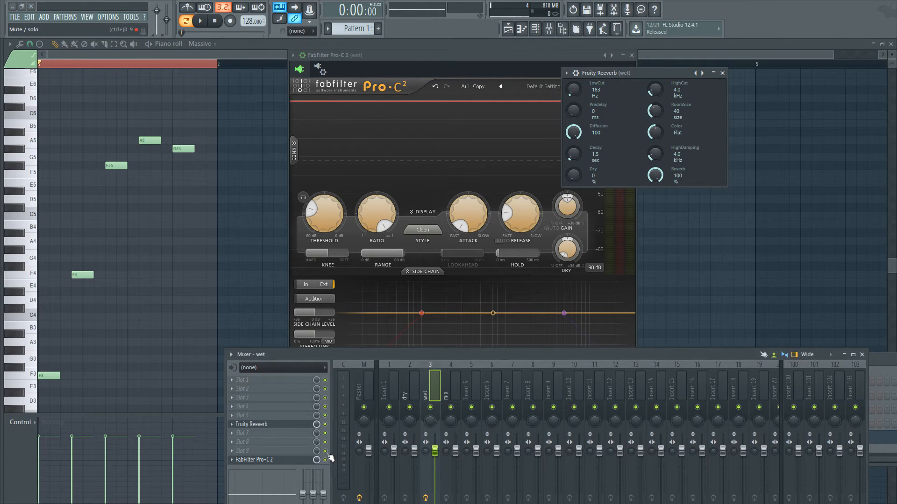
Re-enable Pro-C 2 on the wet track and lower its threshold to about -45.6 dB while the pattern plays.
drag(370, 352, 374, 426)
key(space)
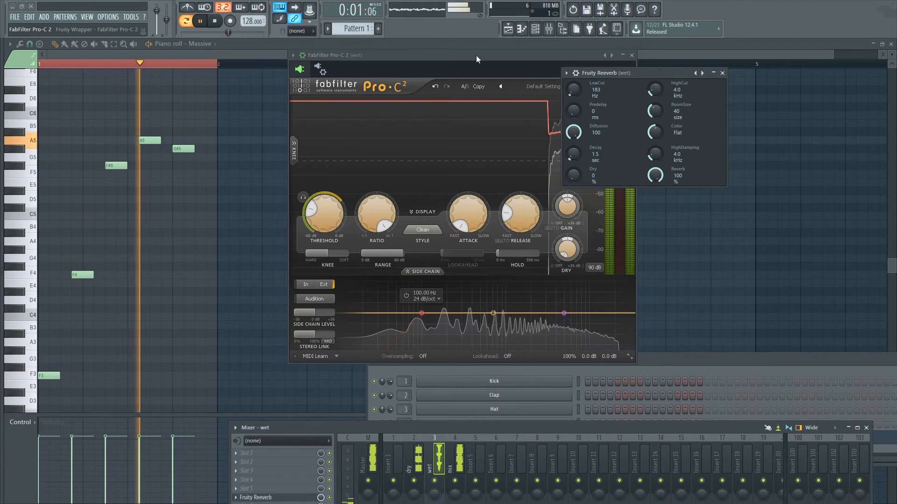
drag(476, 55, 389, 59)
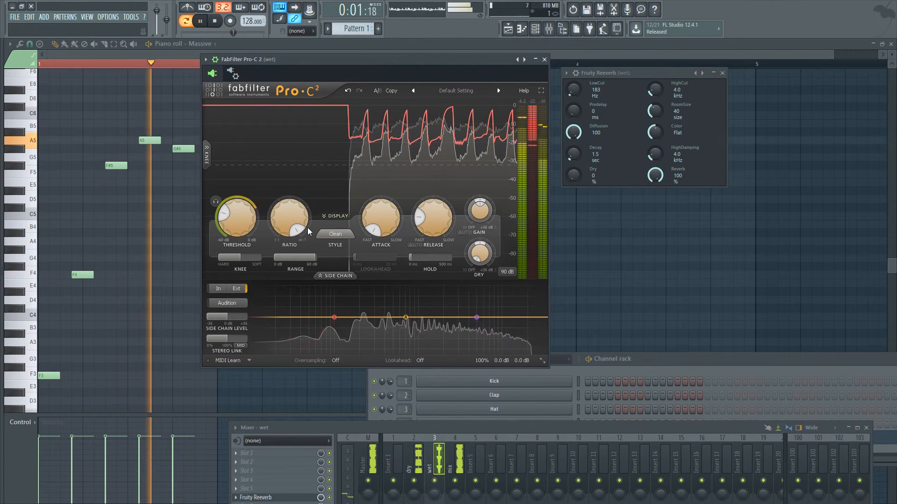
mouse_move(283, 230)
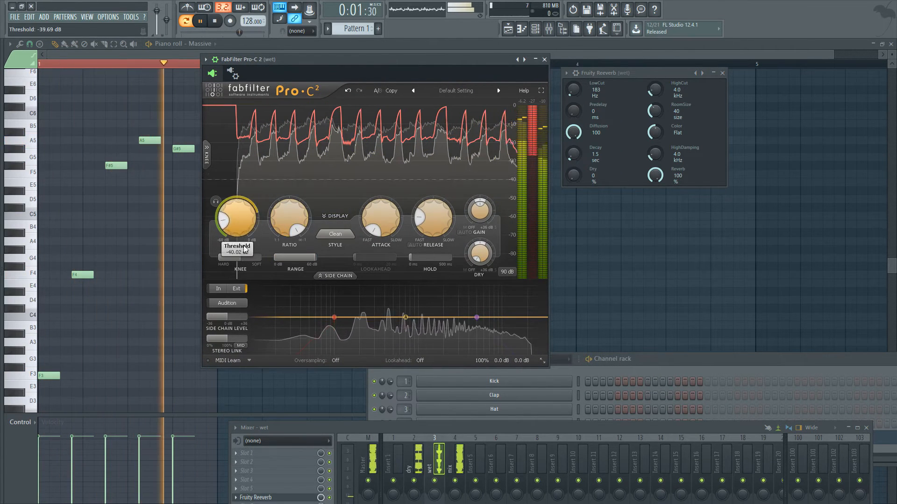
drag(238, 225, 243, 251)
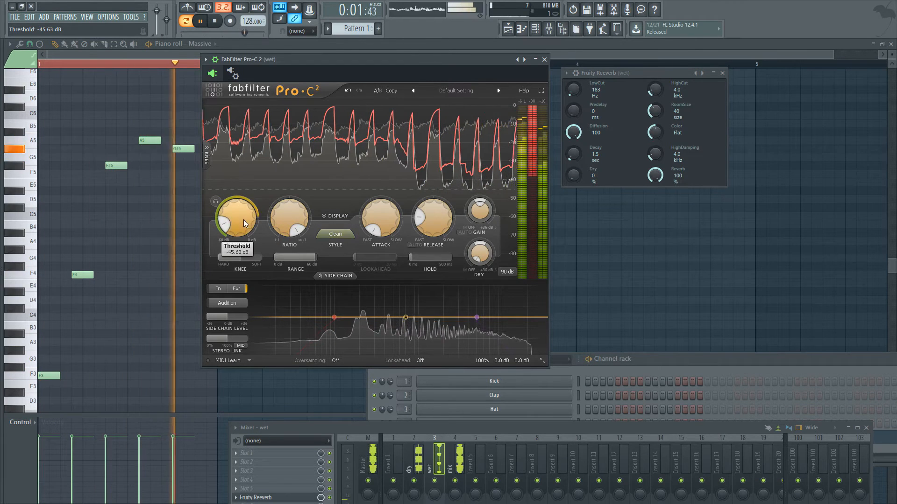
Switch Pro-C 2's compression style from Clean to Opto and raise its threshold while the pattern plays.
click(336, 235)
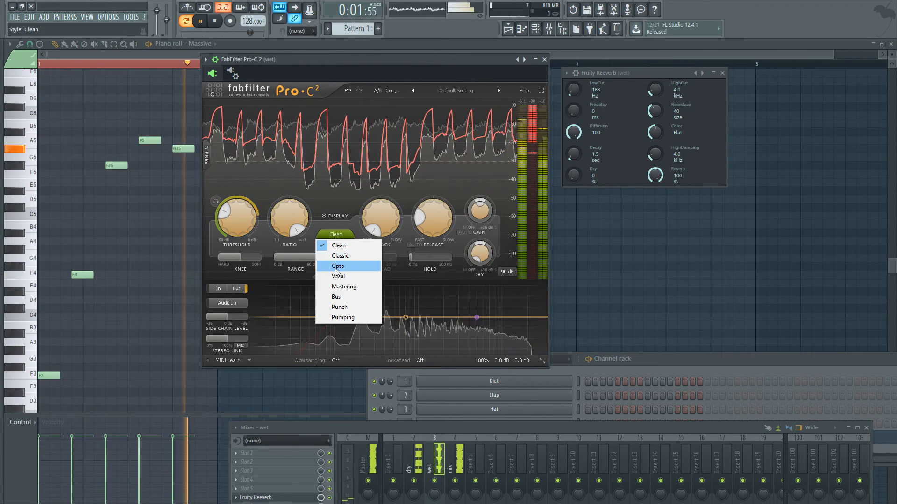
click(336, 267)
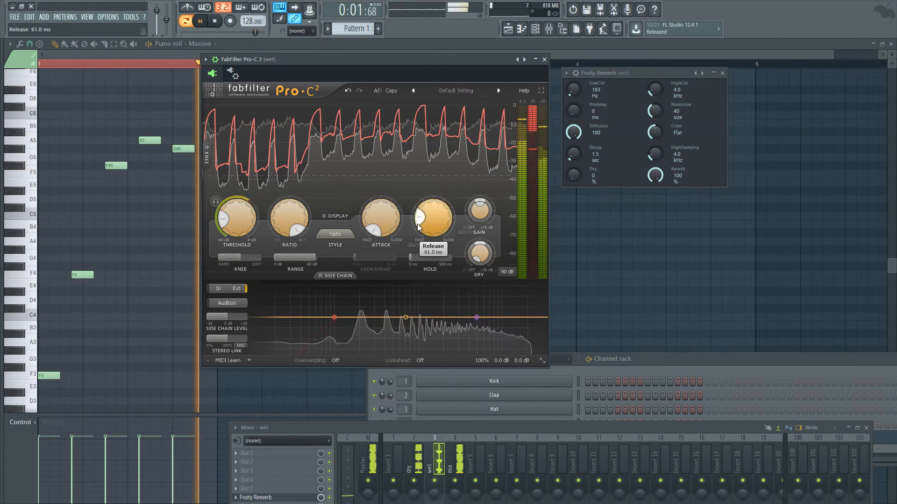
drag(243, 220, 243, 209)
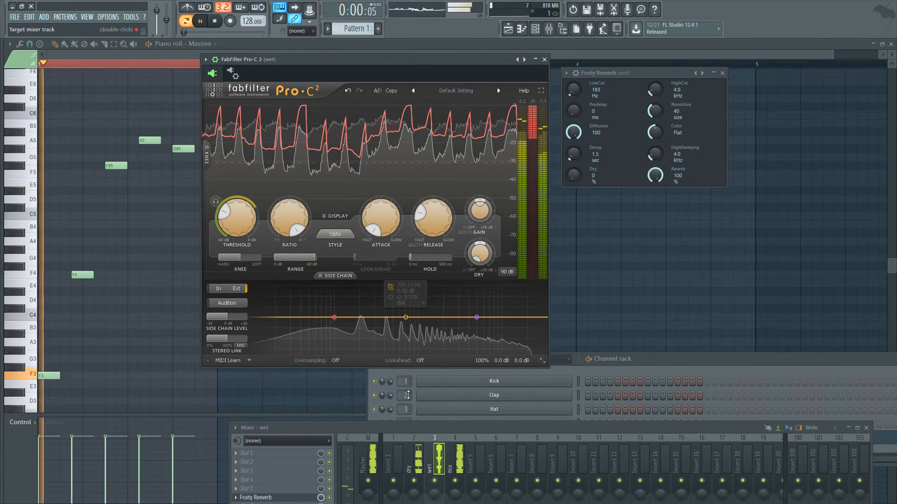
Balance Pro-C 2 with a wet gain of +3.46 dB and a threshold of -32.64 dB, and stop playback.
drag(485, 209, 484, 193)
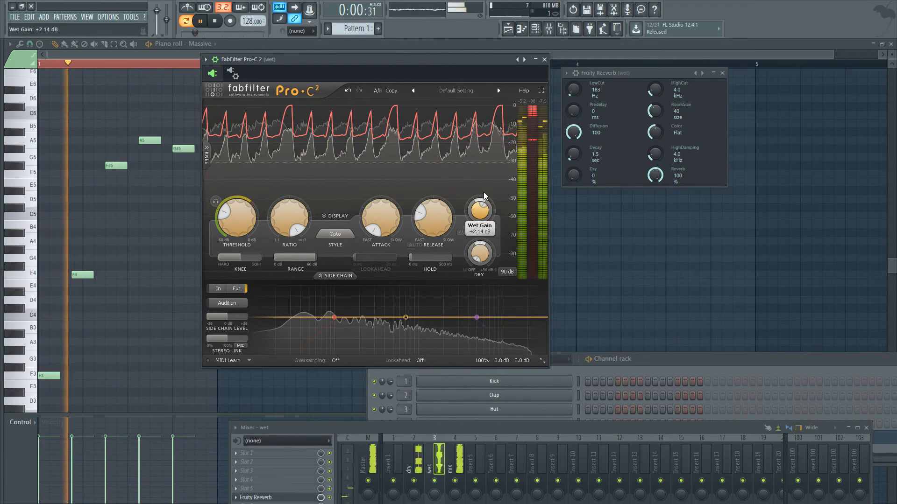
drag(236, 223, 236, 228)
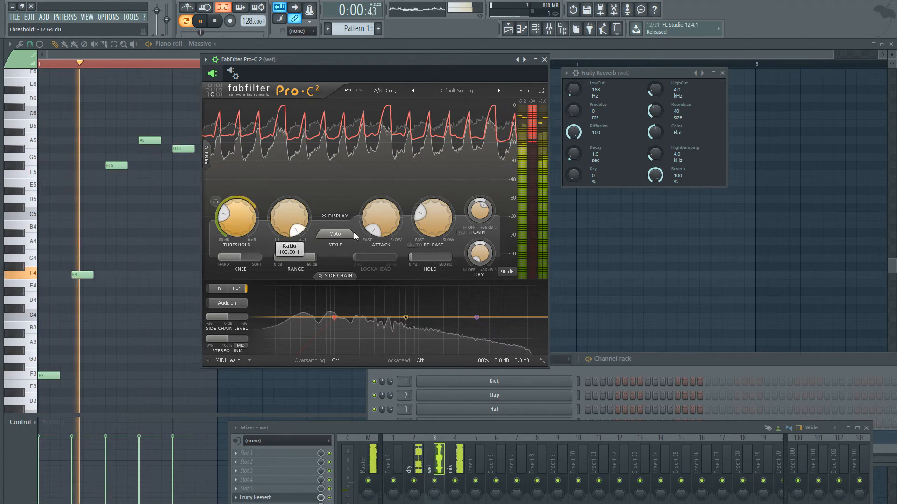
drag(483, 209, 482, 204)
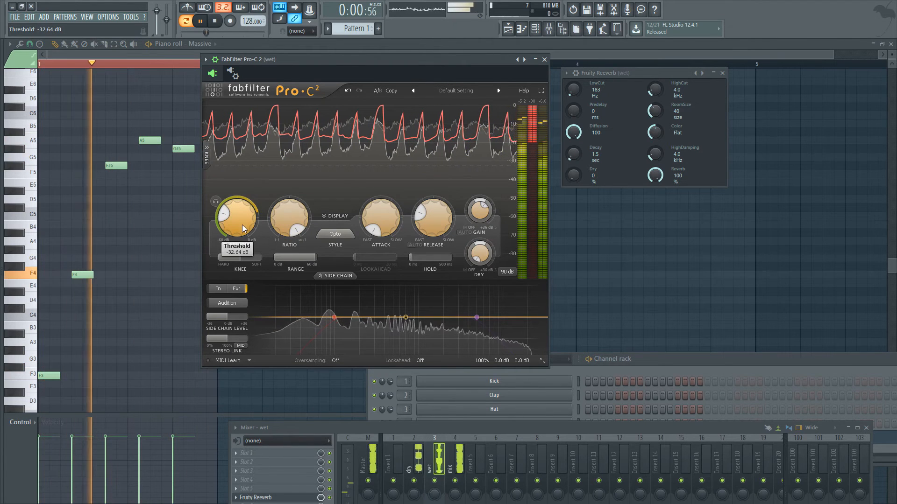
key(space)
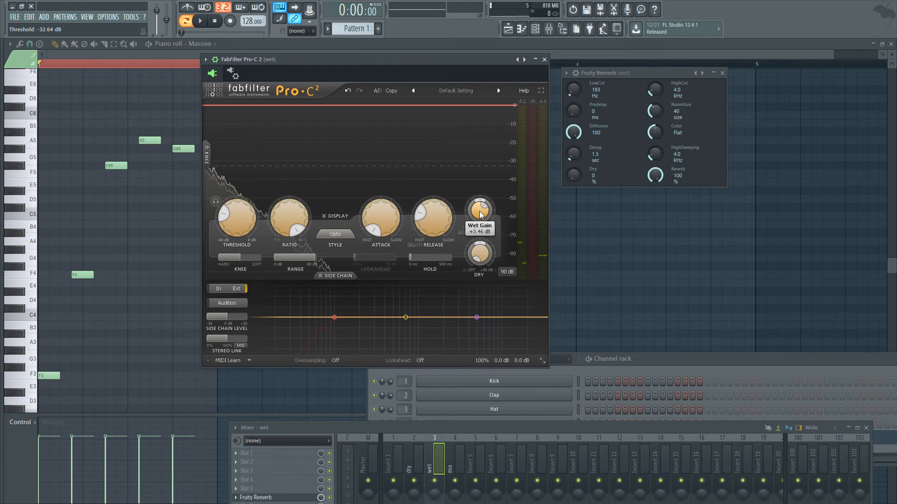
Keep Opto as the compression style and lower Pro-C 2's threshold to -35.27 dB while auditioning the pattern.
mouse_move(481, 214)
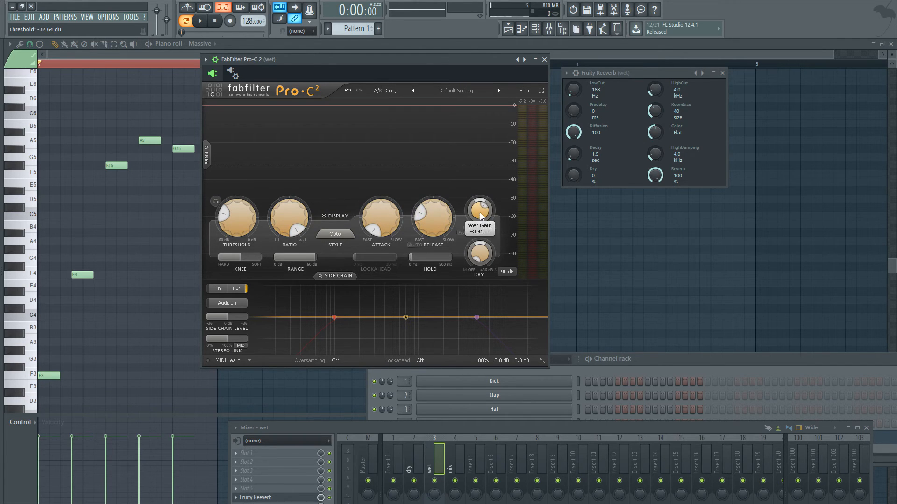
click(336, 234)
click(340, 267)
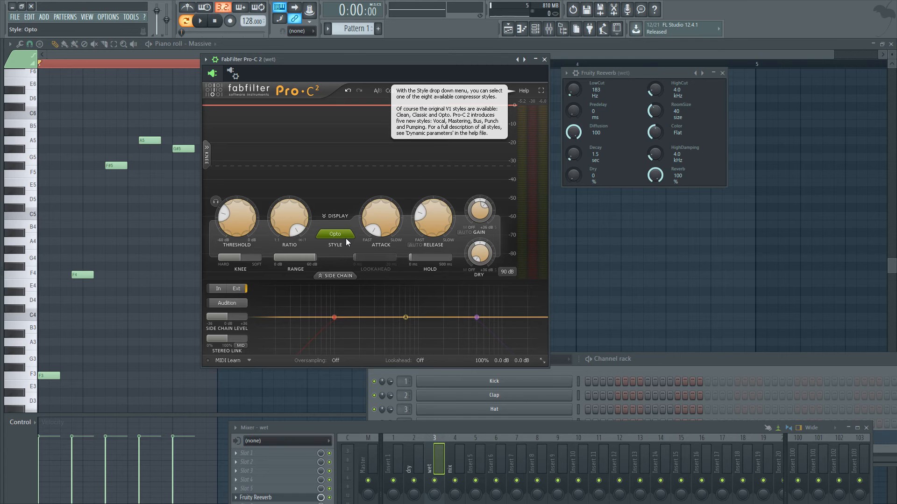
key(space)
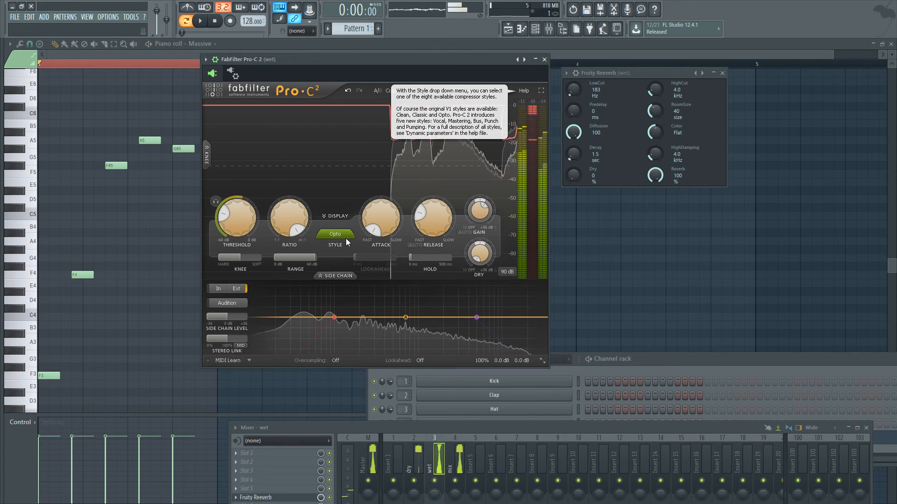
key(space)
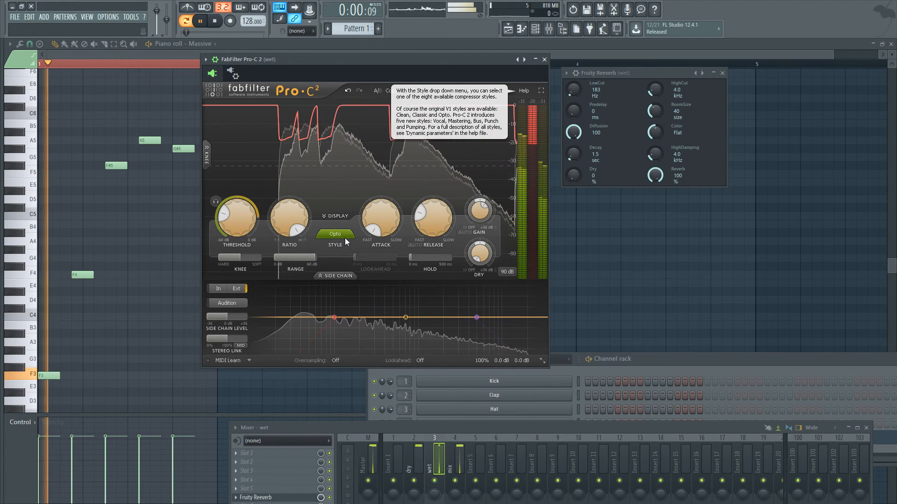
drag(240, 224, 240, 227)
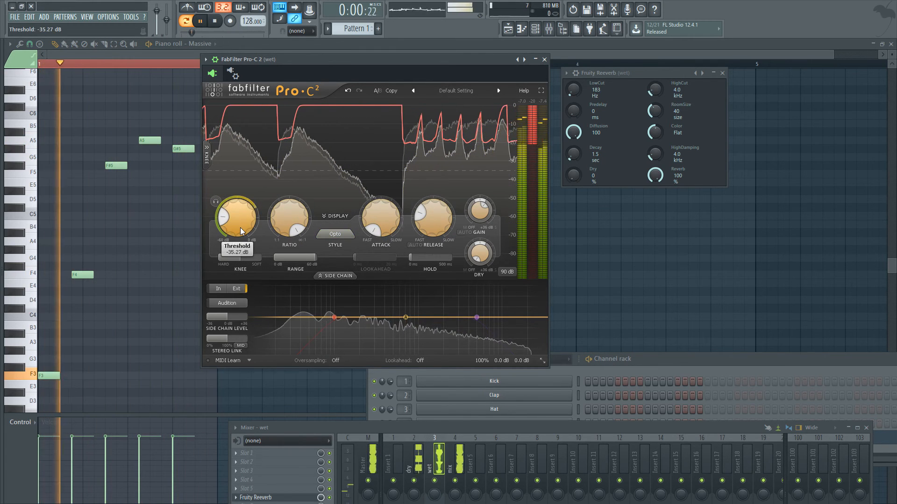
key(space)
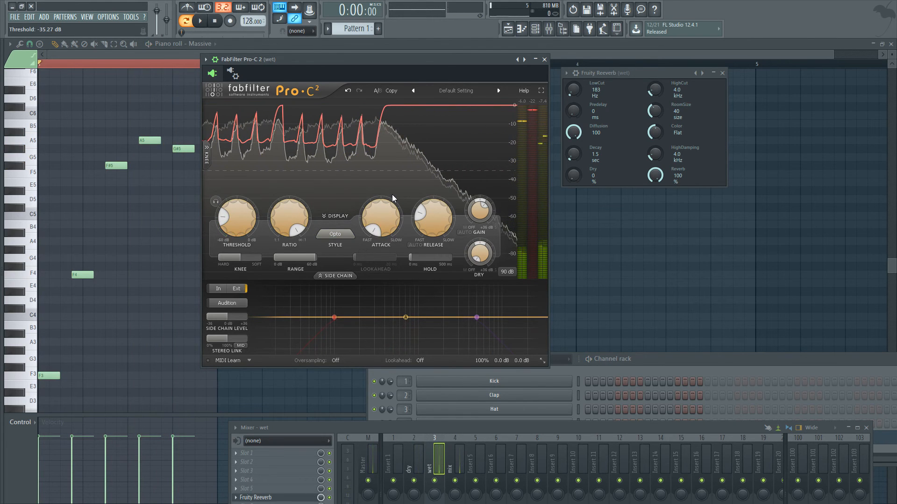
Raise the mixer window until its send routing is in view and inspect the routing of the dry and wet tracks.
drag(477, 423, 470, 376)
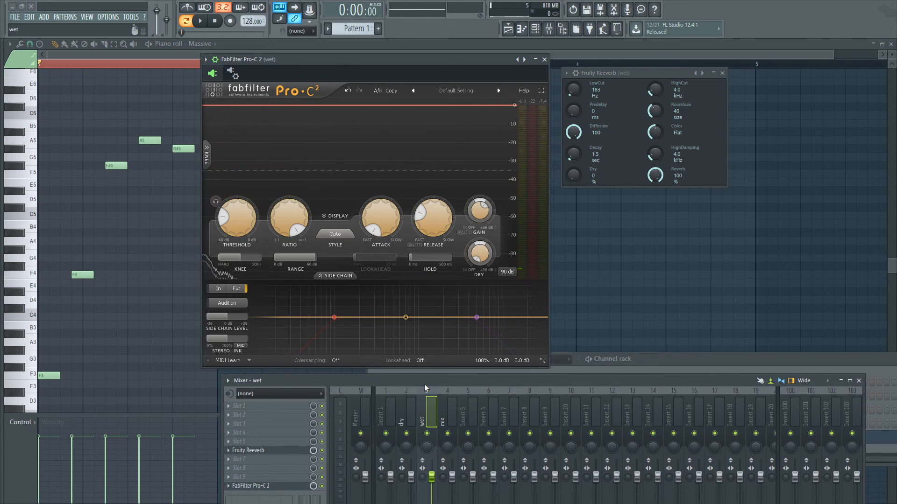
drag(424, 384, 418, 369)
click(413, 369)
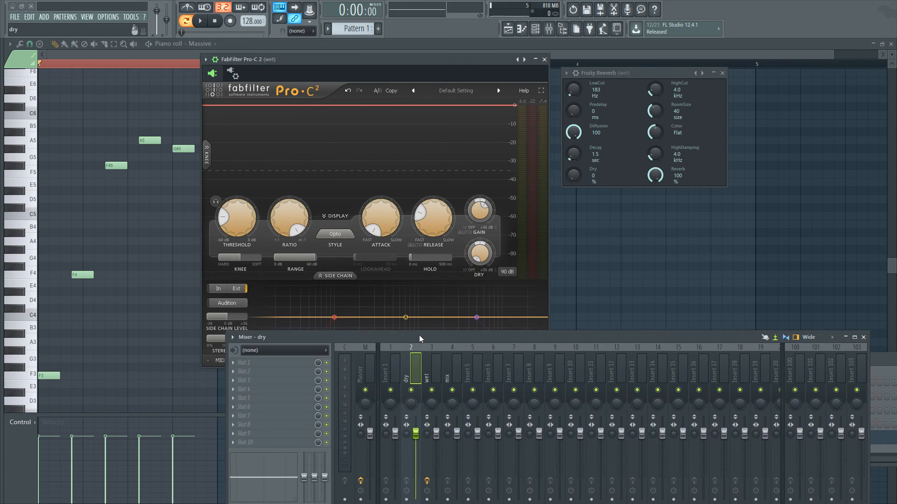
drag(419, 335, 418, 295)
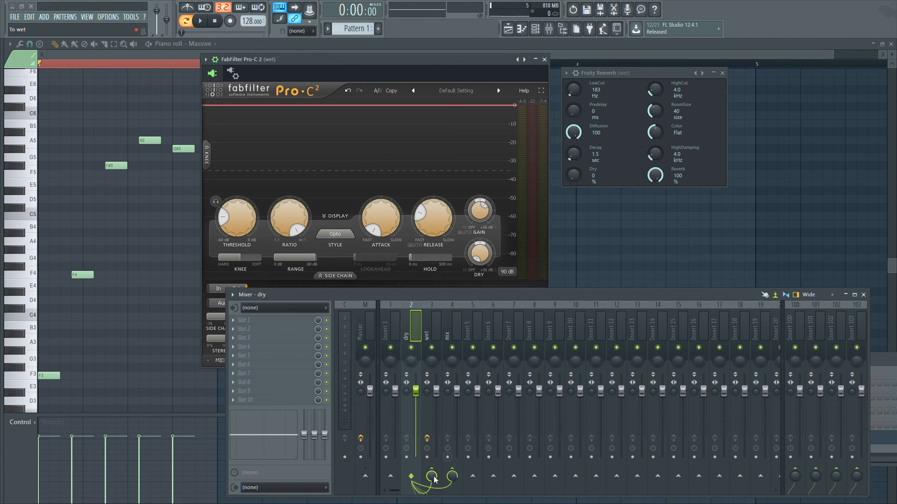
click(436, 326)
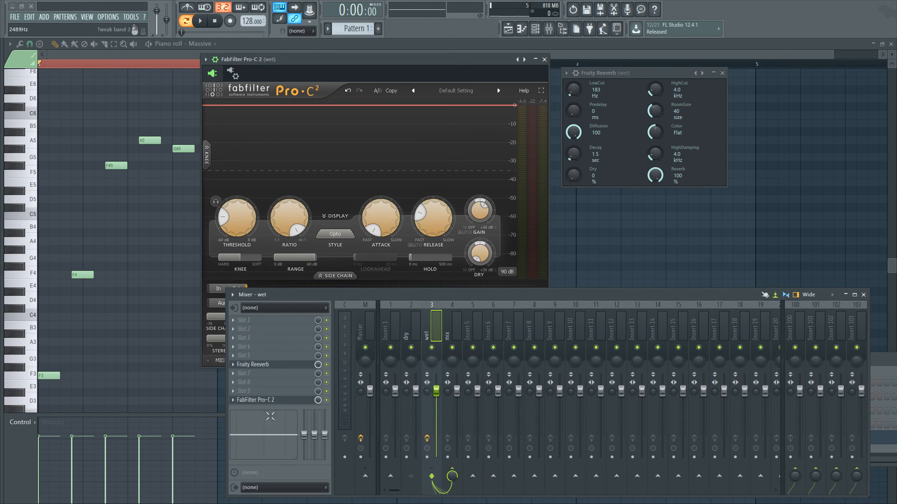